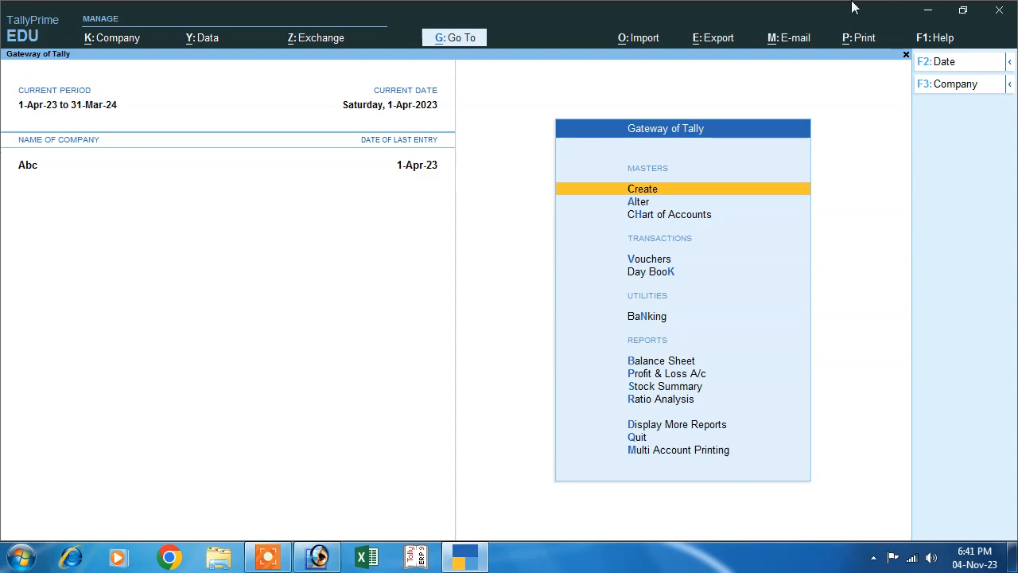
Enable Cost Centres in the features of company Abc and save the change
click(104, 37)
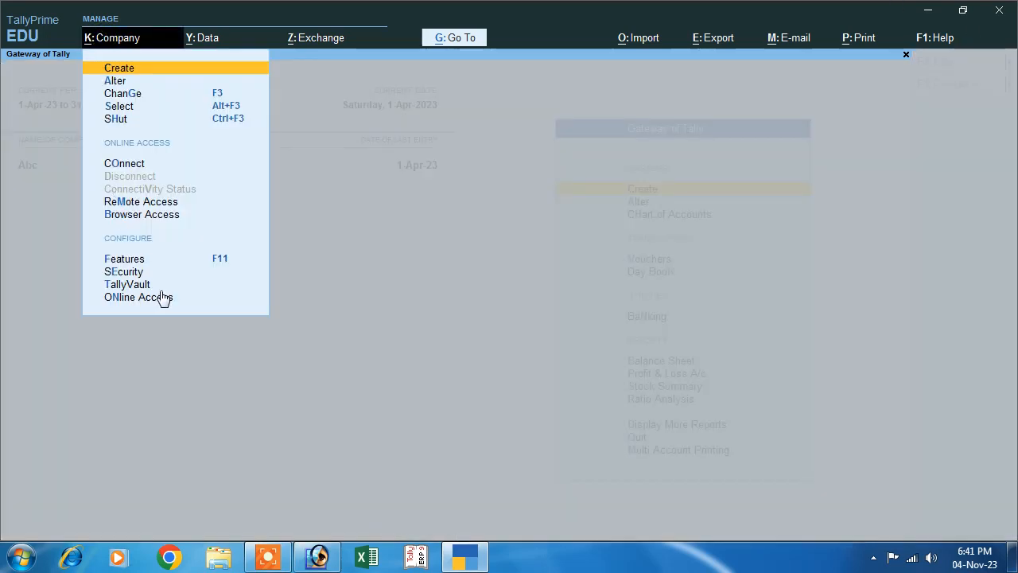
click(220, 267)
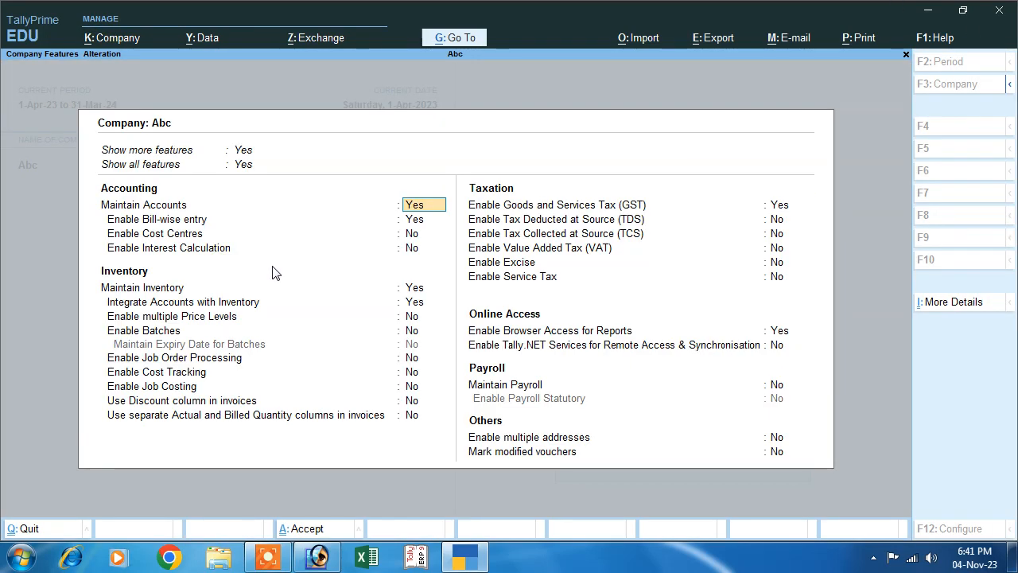
click(116, 234)
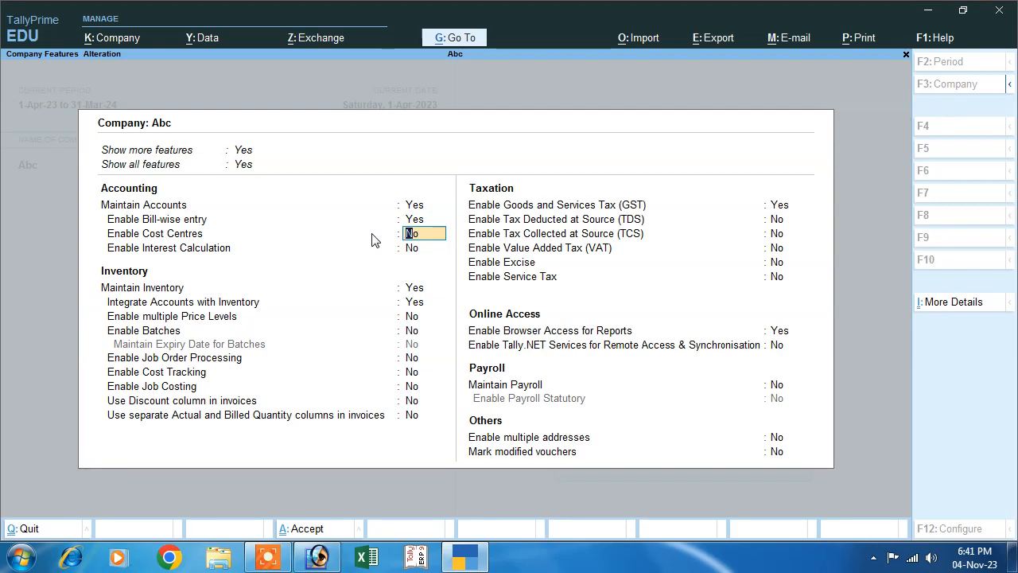
text(yes)
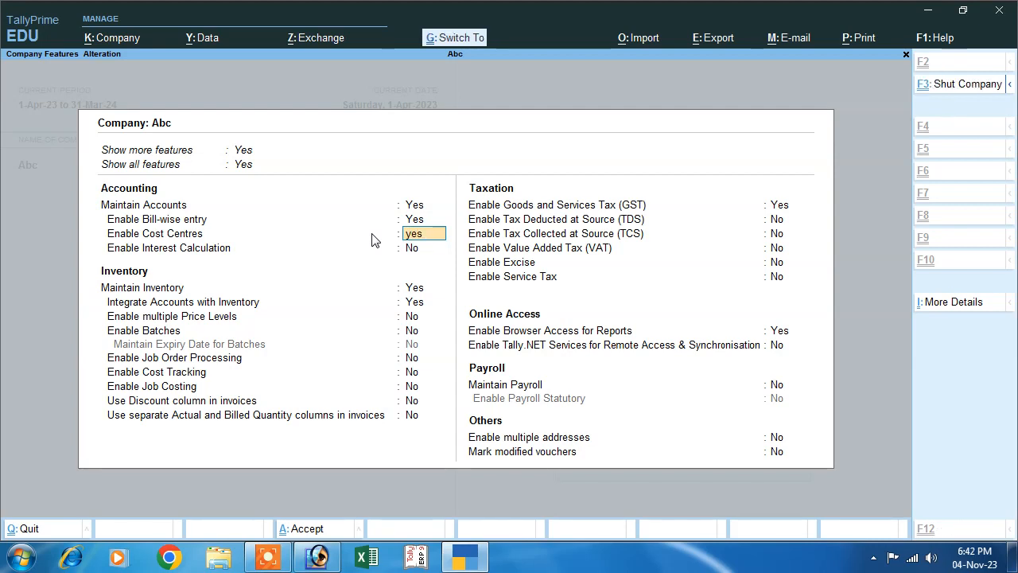
key(ctrl+a)
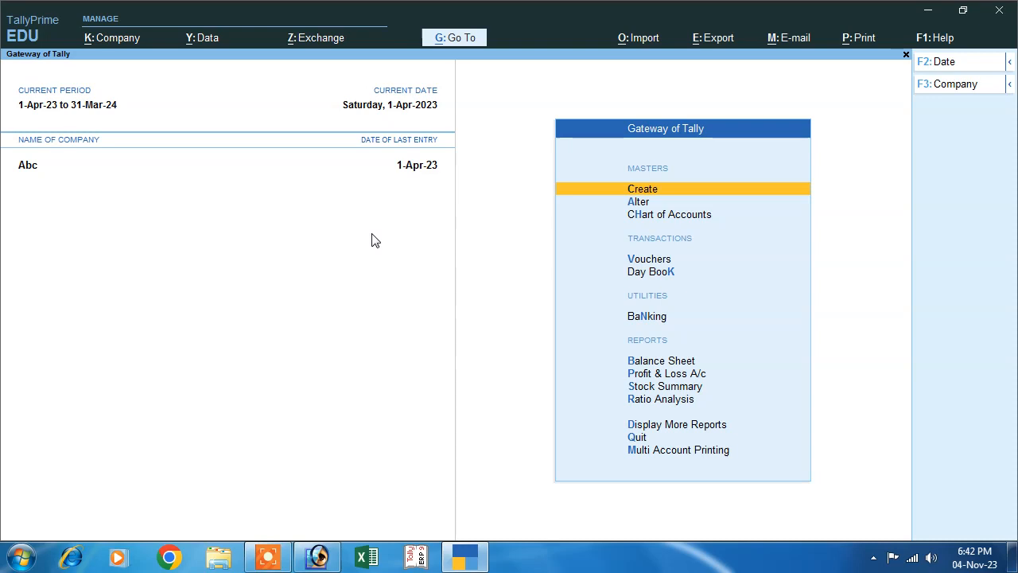
Start a payment voucher and create a debit ledger named Salary under the Indirect Expenses group
click(639, 261)
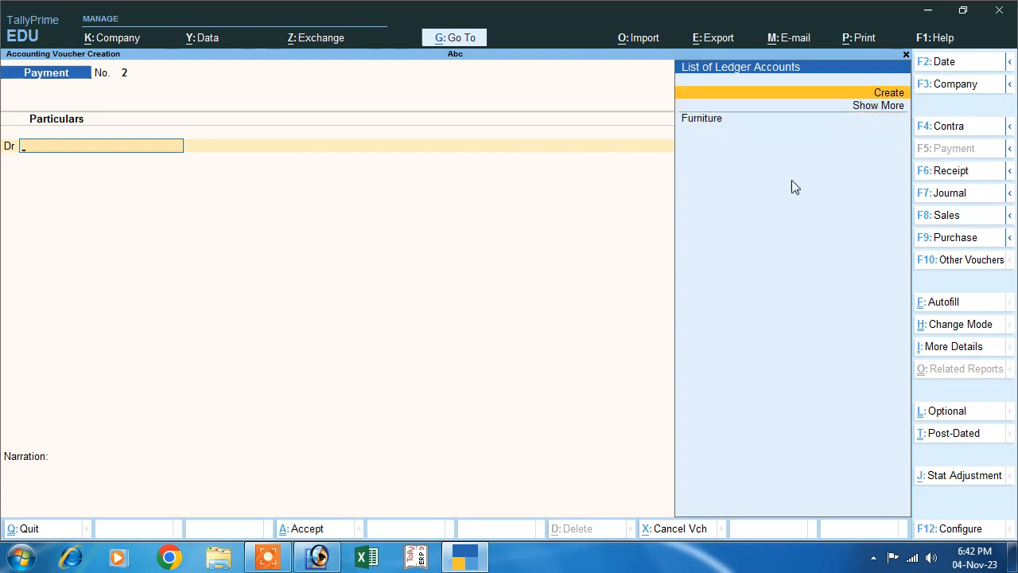
key(Return)
text(Sa)
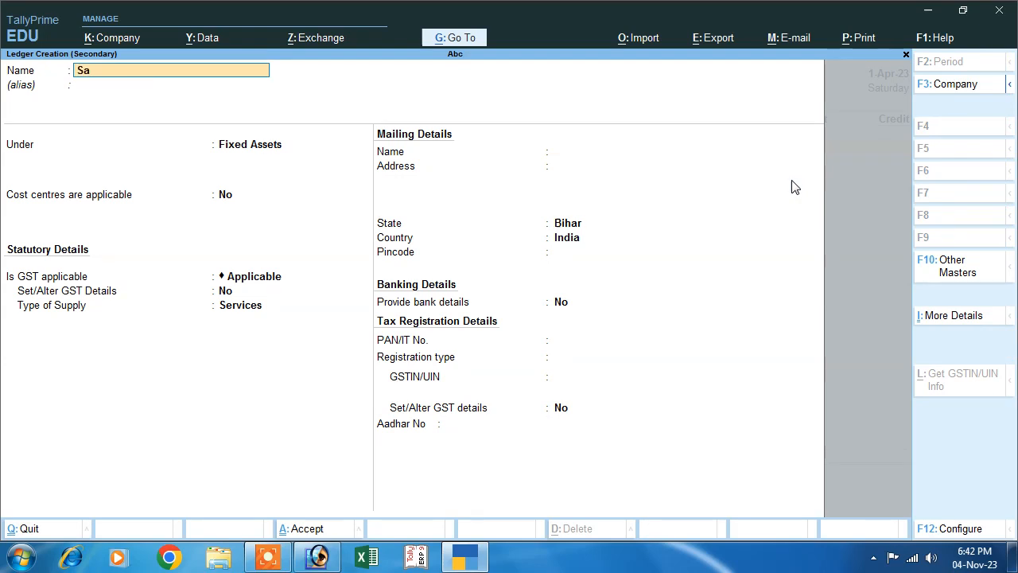
text(lary)
key(Return)
key(Return)
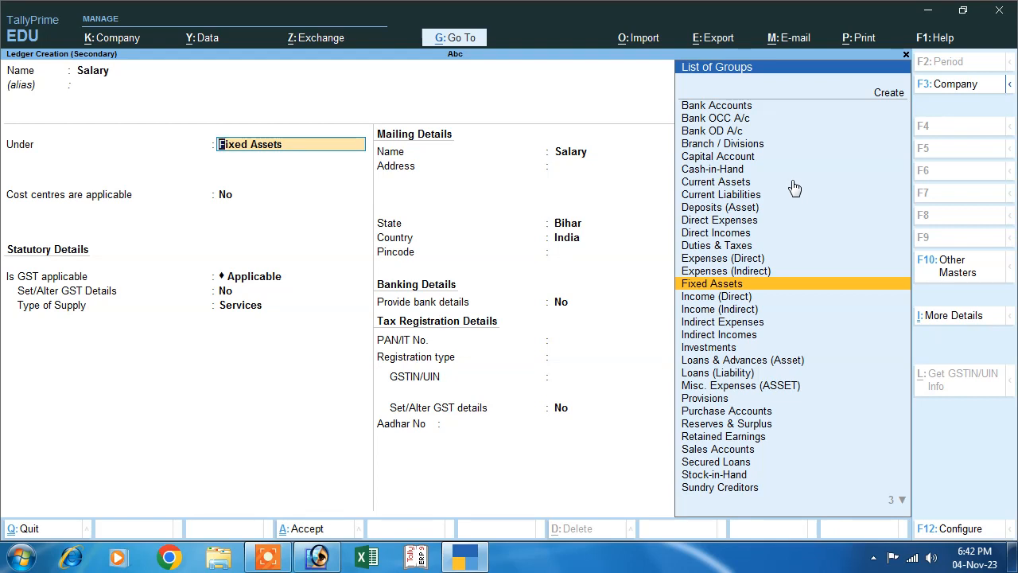
text(I)
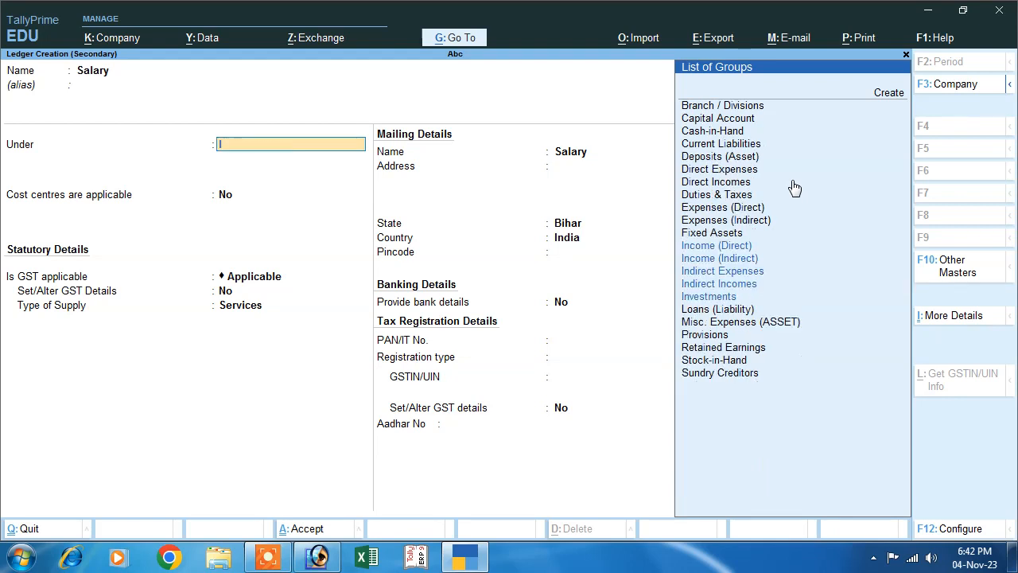
key(Down)
key(Down)
key(Down)
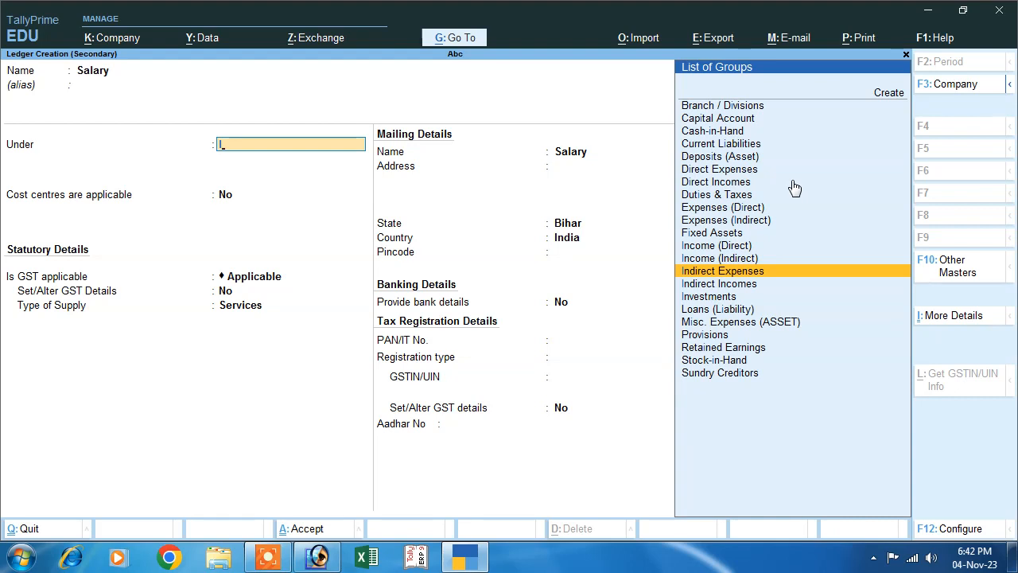
key(Return)
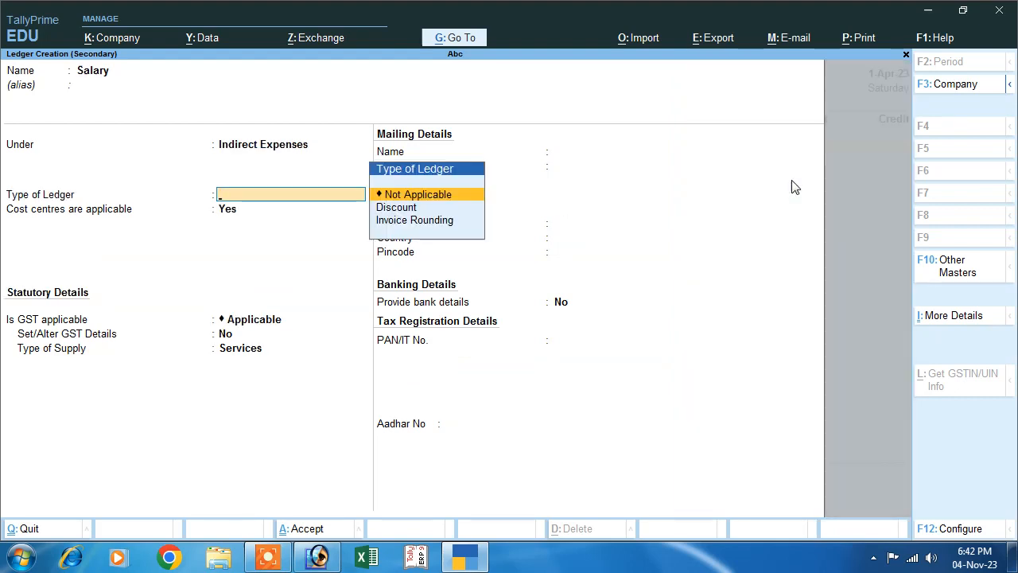
Set the Salary ledger's type and GST applicability to Not Applicable, keep cost centres applicable, and save the ledger
key(Return)
key(Return)
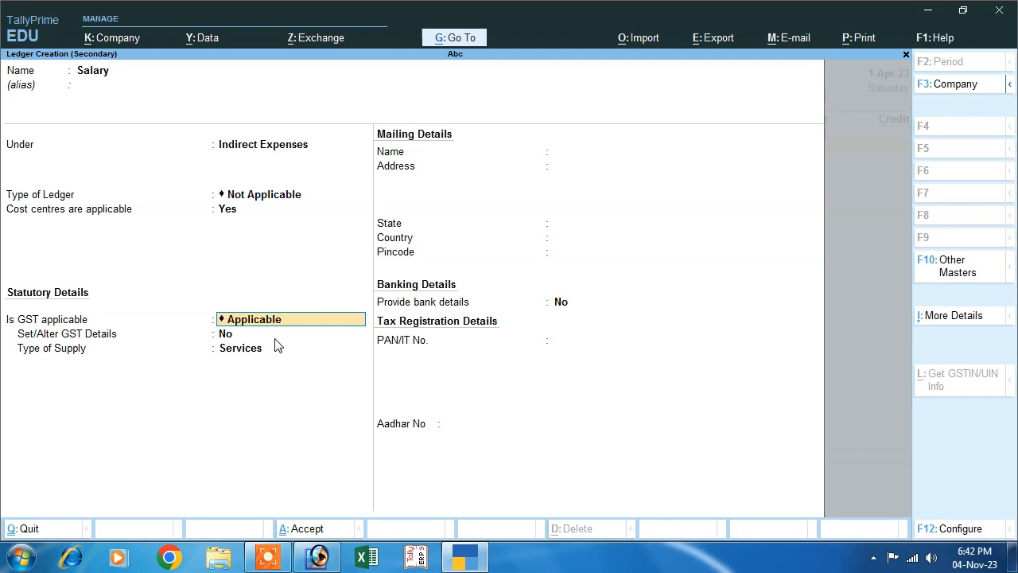
text(N)
key(Return)
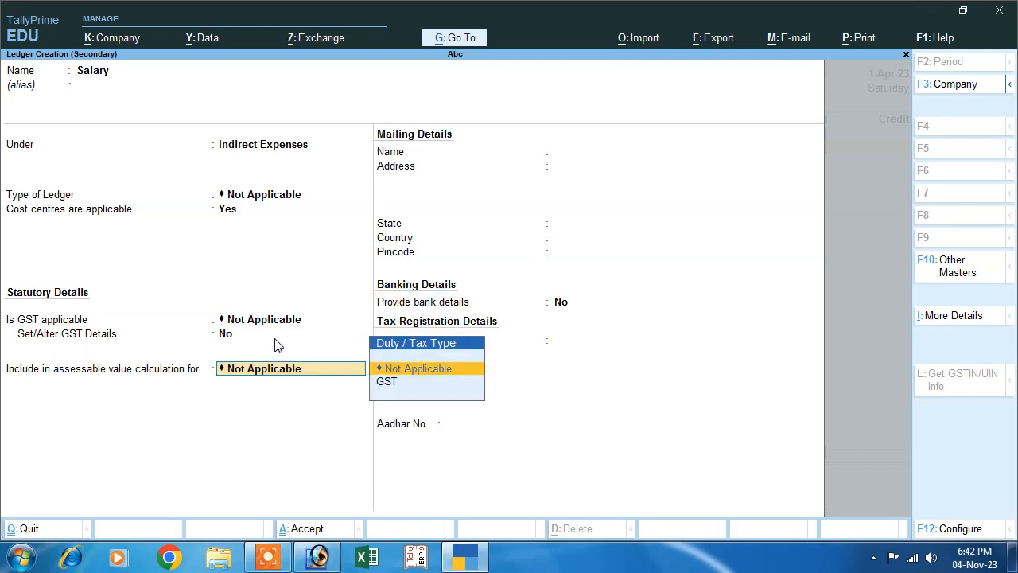
key(Return)
key(Return)
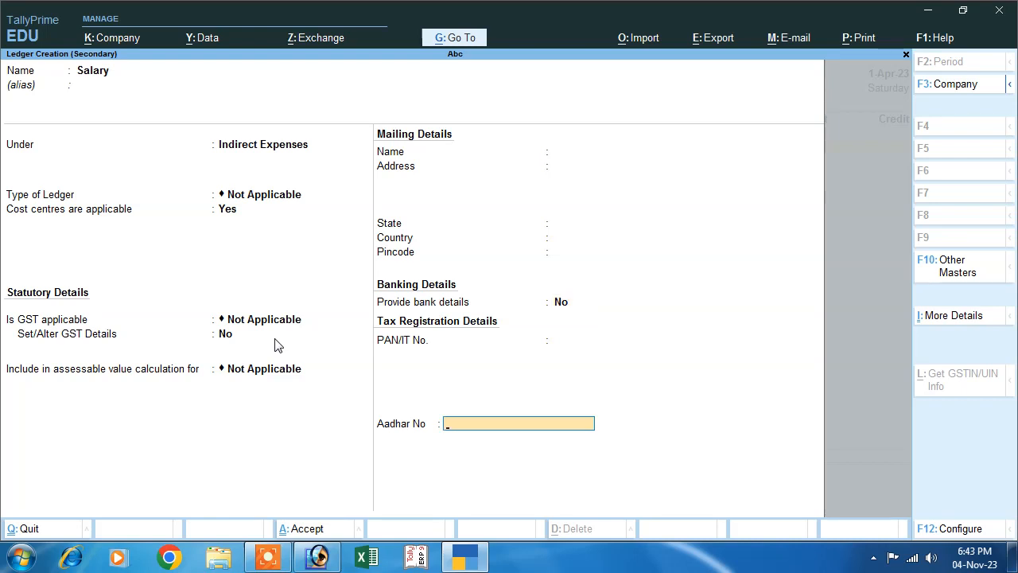
key(Return)
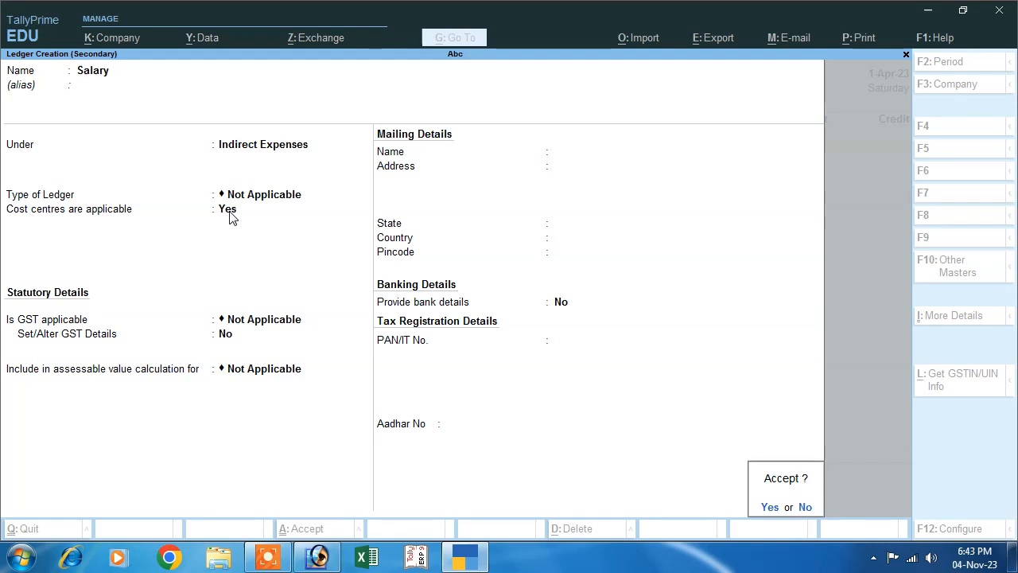
key(Return)
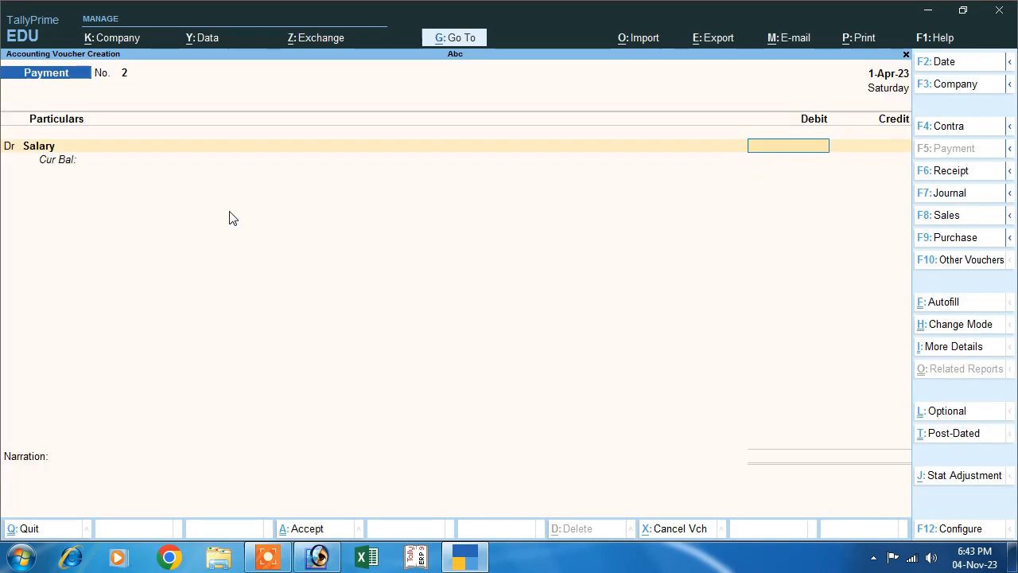
Debit Salary with 50,000 and allocate 10,000 to a new Primary cost centre named after the first employee
text(50000)
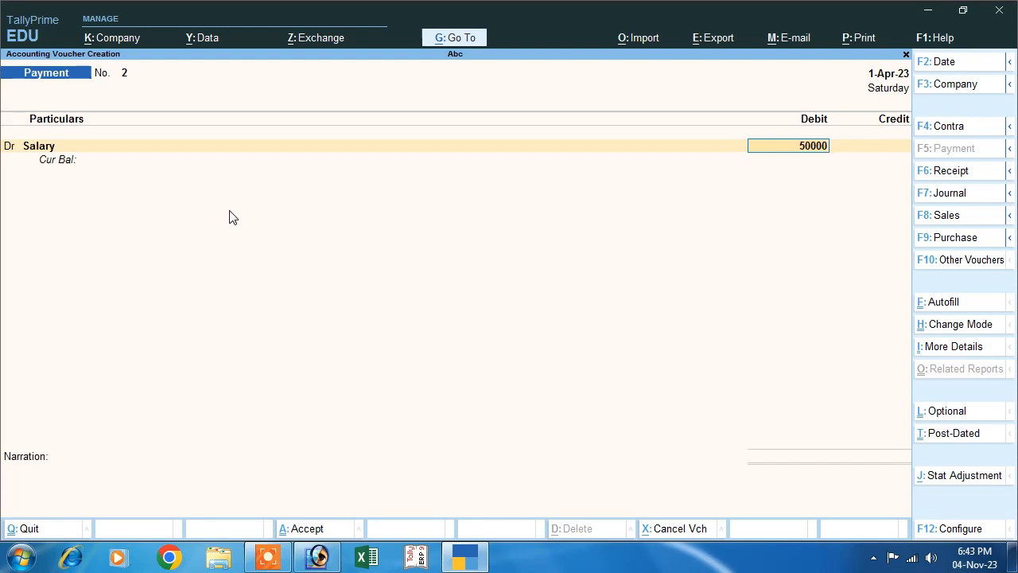
key(Return)
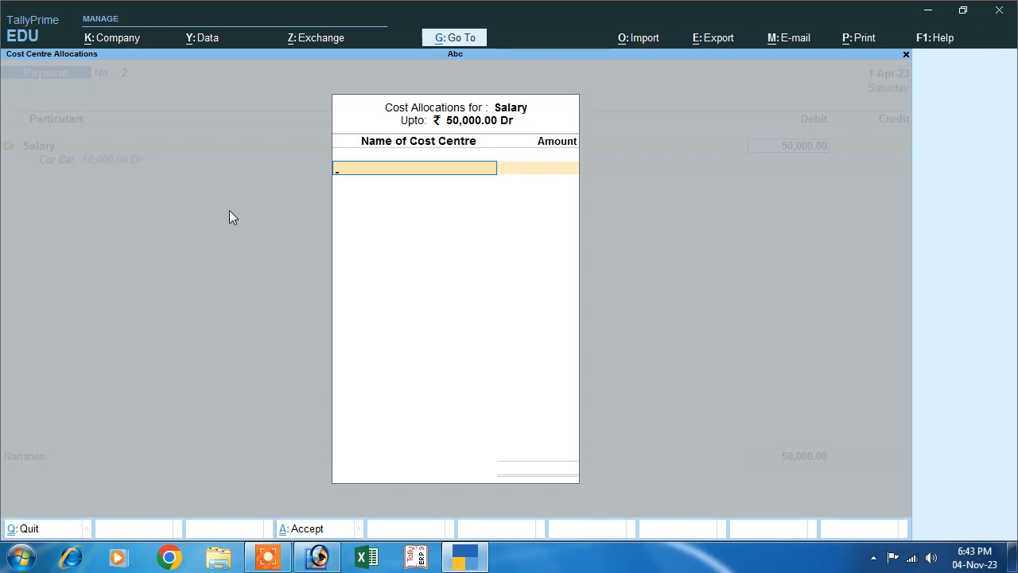
key(alt+c)
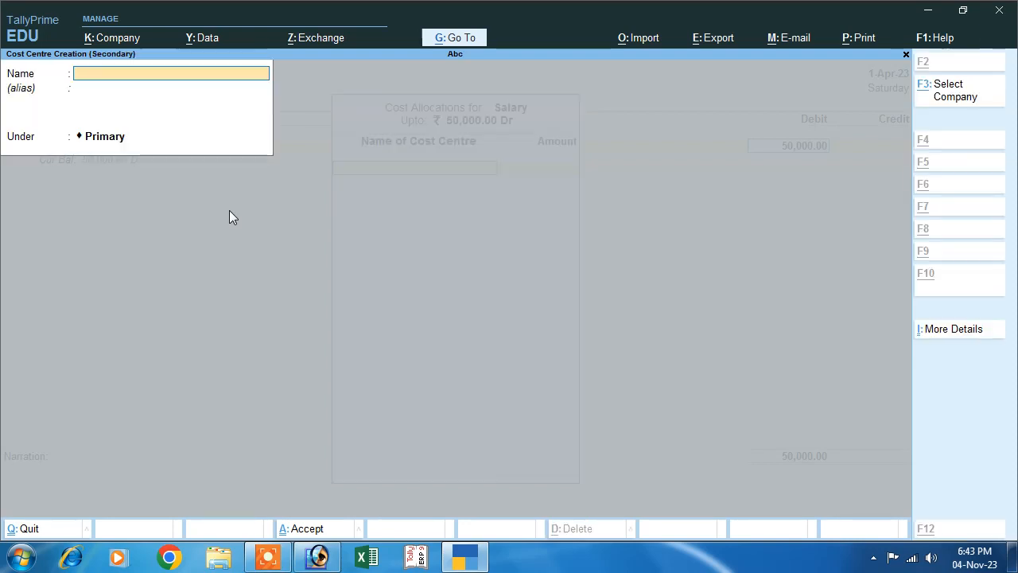
text(Anil)
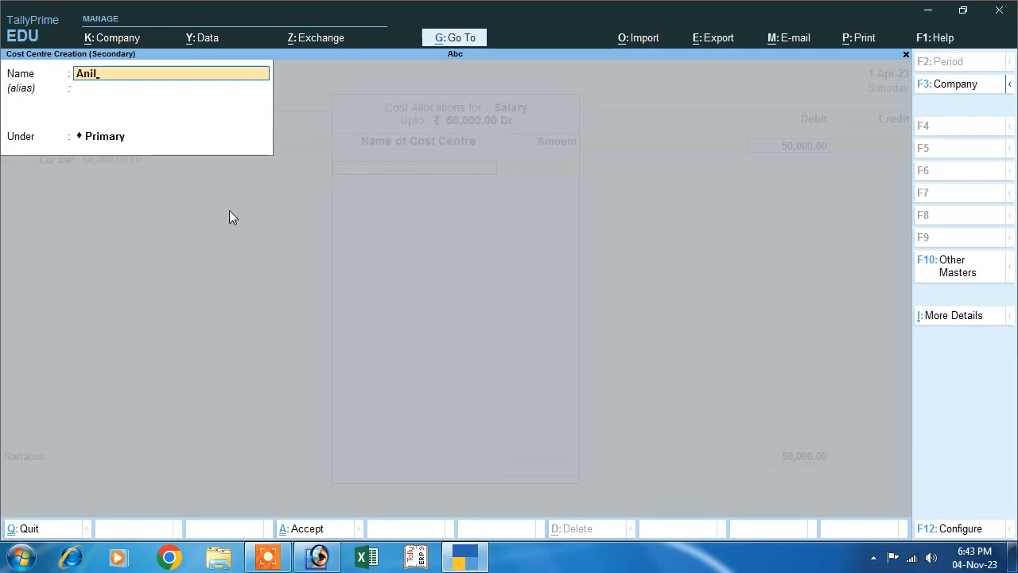
key(Return)
key(Return)
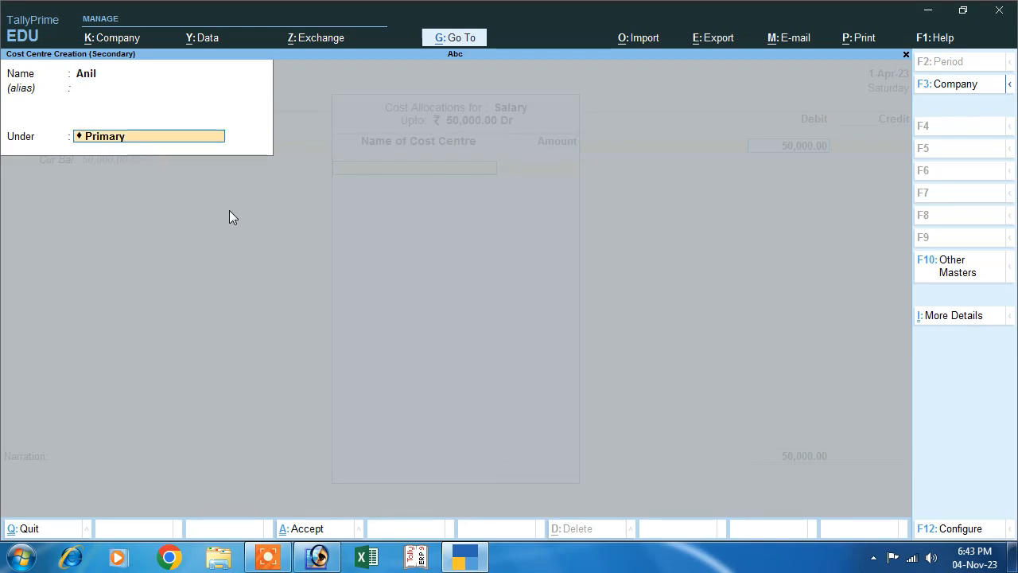
key(Return)
key(Return)
text(10,000)
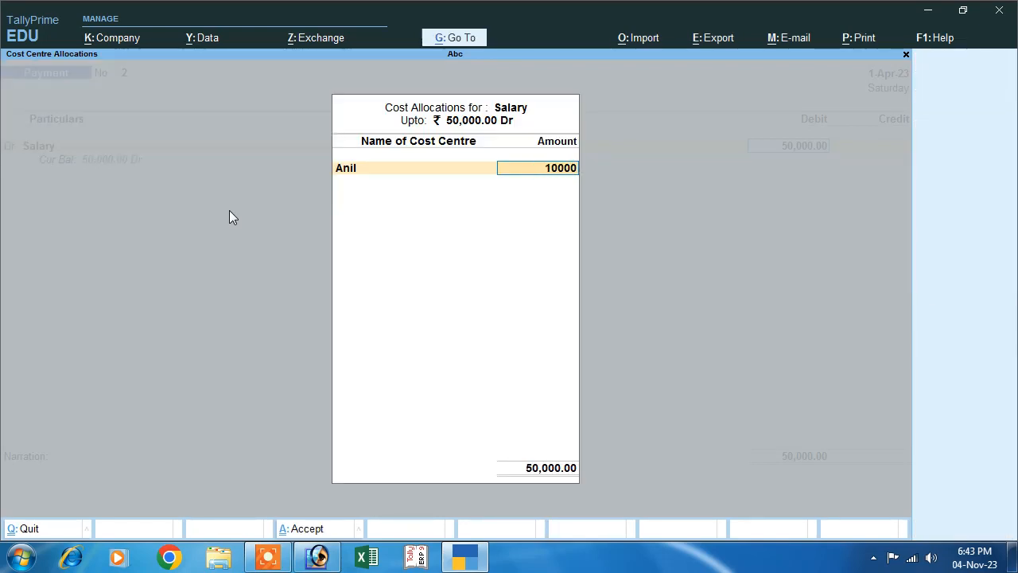
key(Return)
Create a Primary cost centre with the second employee's name and allocate 10,000 of the salary to it
key(alt+c)
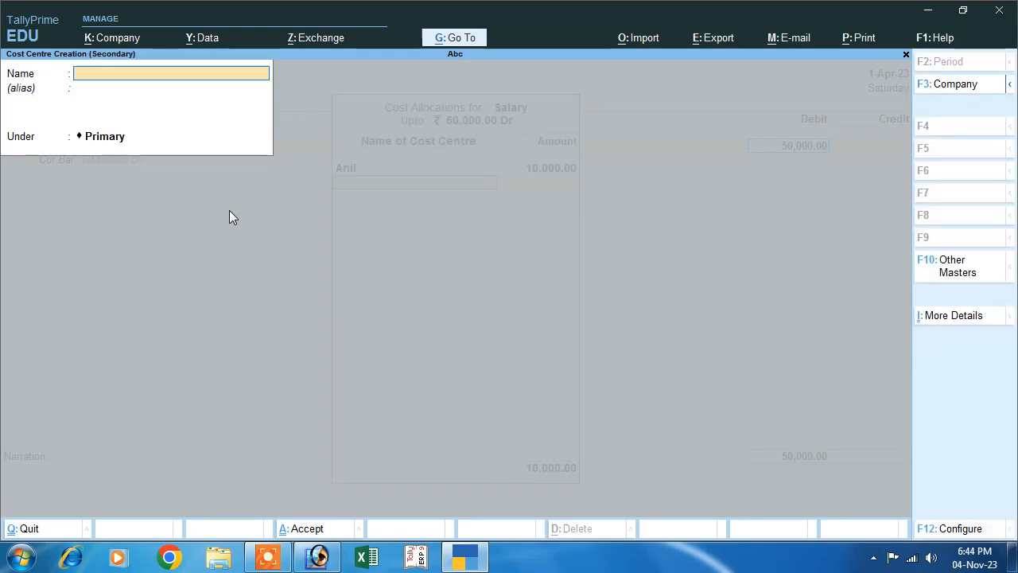
text(Am)
key(Return)
key(Return)
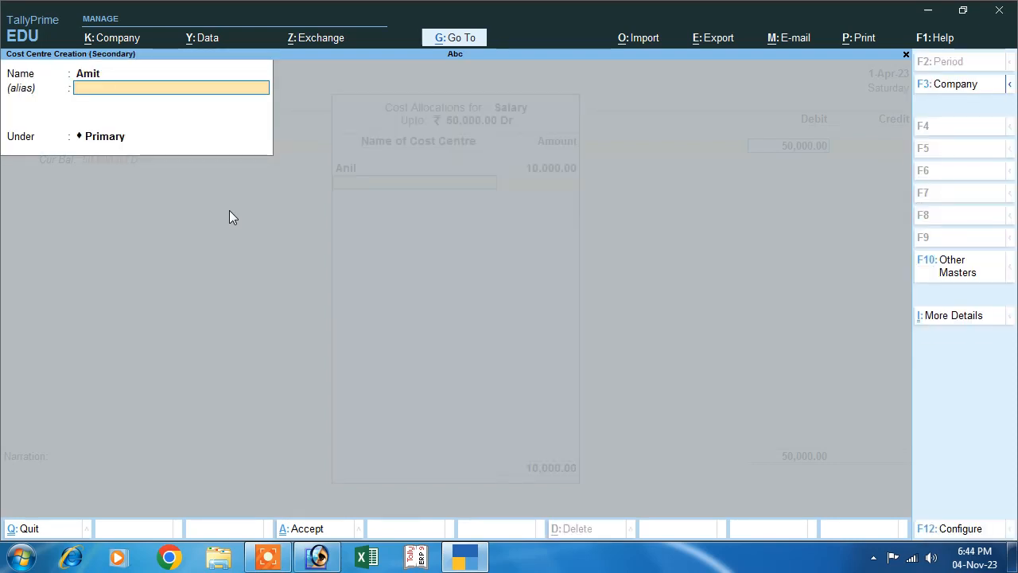
key(Return)
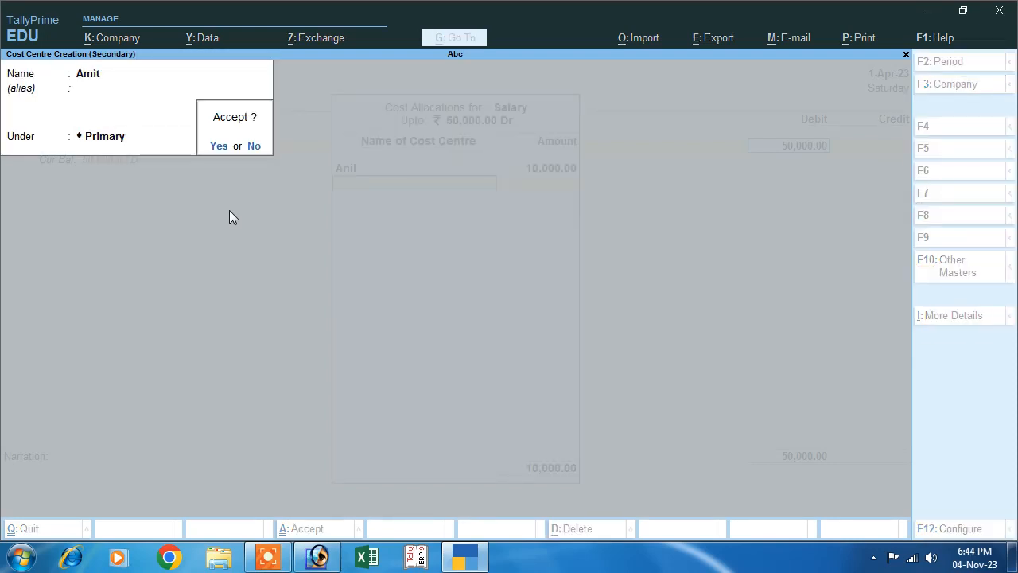
key(Return)
text(10000)
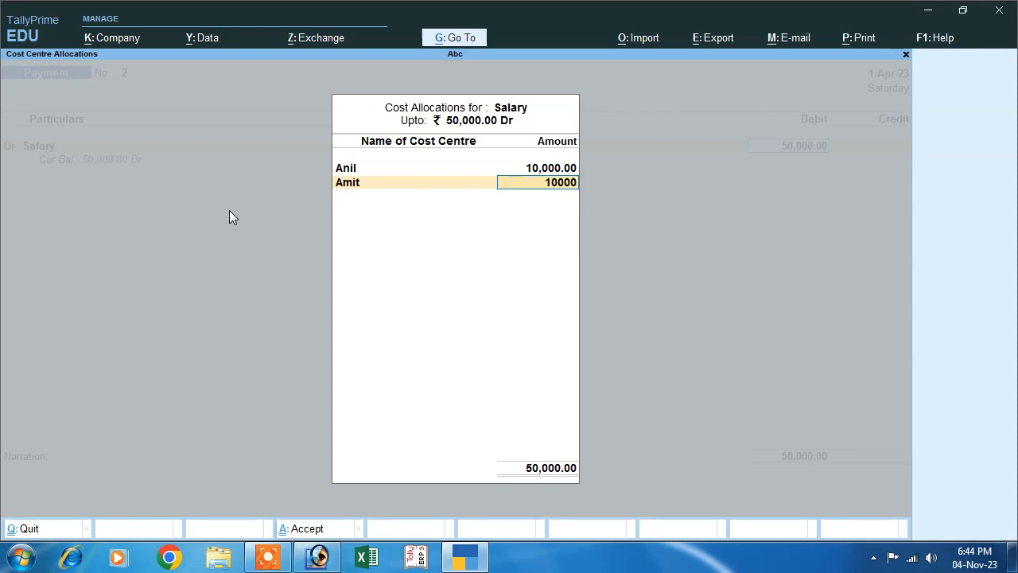
key(Return)
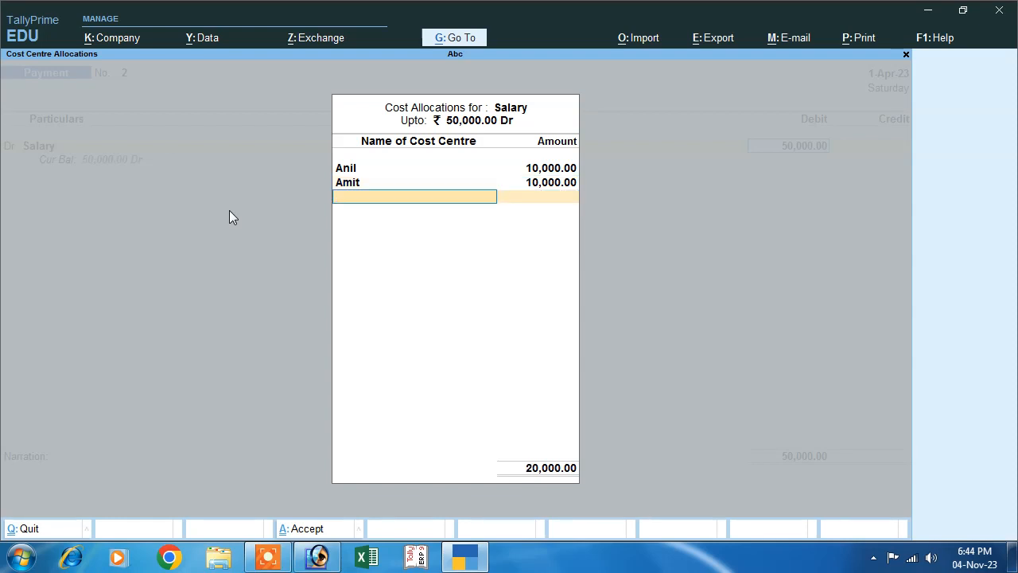
Create a Primary cost centre with the third employee's name and allocate 10,000 of the salary to it
key(alt+c)
text(Rahul)
key(Return)
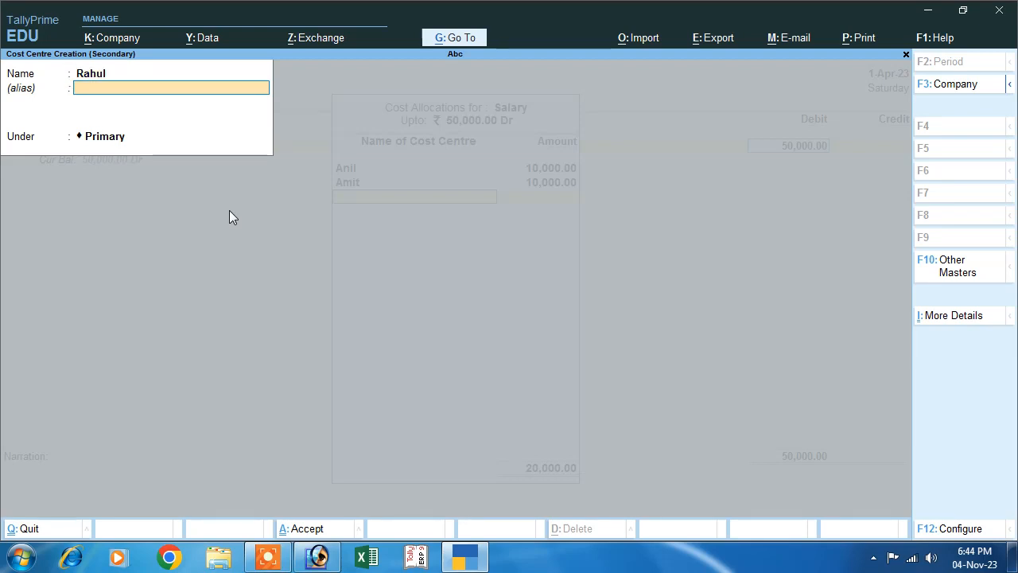
key(Return)
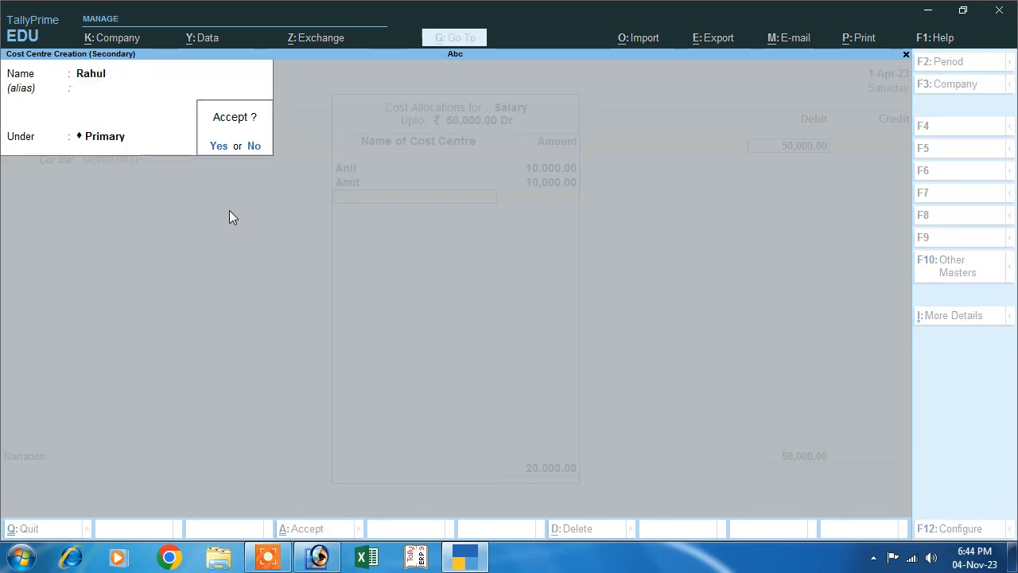
key(Return)
text(10,00)
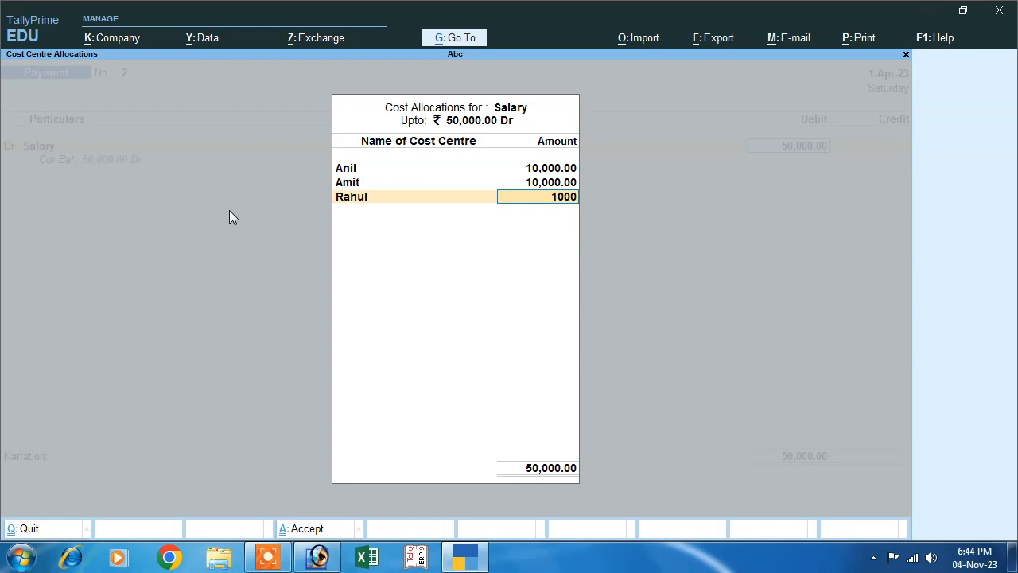
text(0)
key(Return)
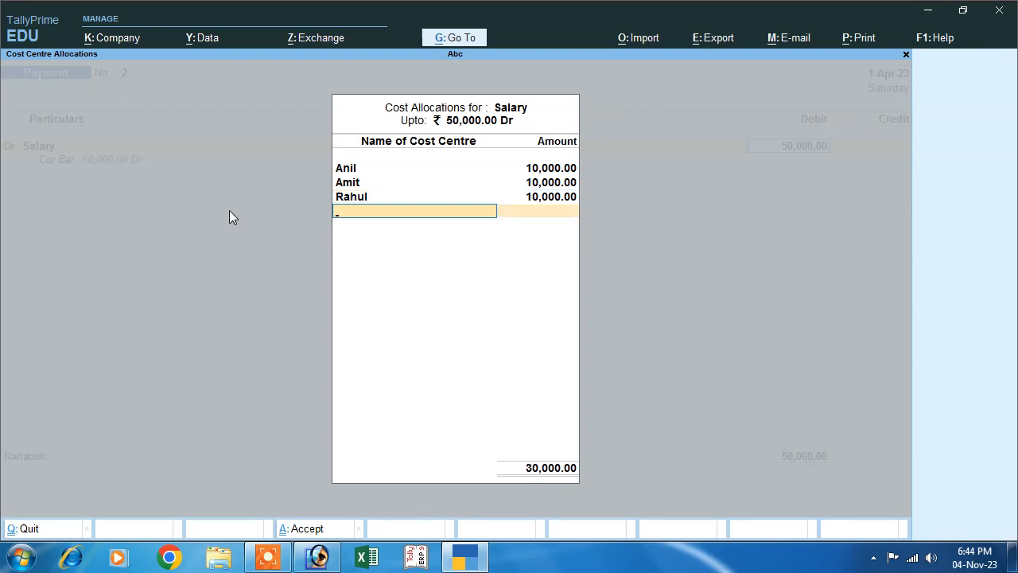
Create a Primary cost centre with the fourth employee's name and allocate 10,000 of the salary to it
key(alt+c)
text(Aja)
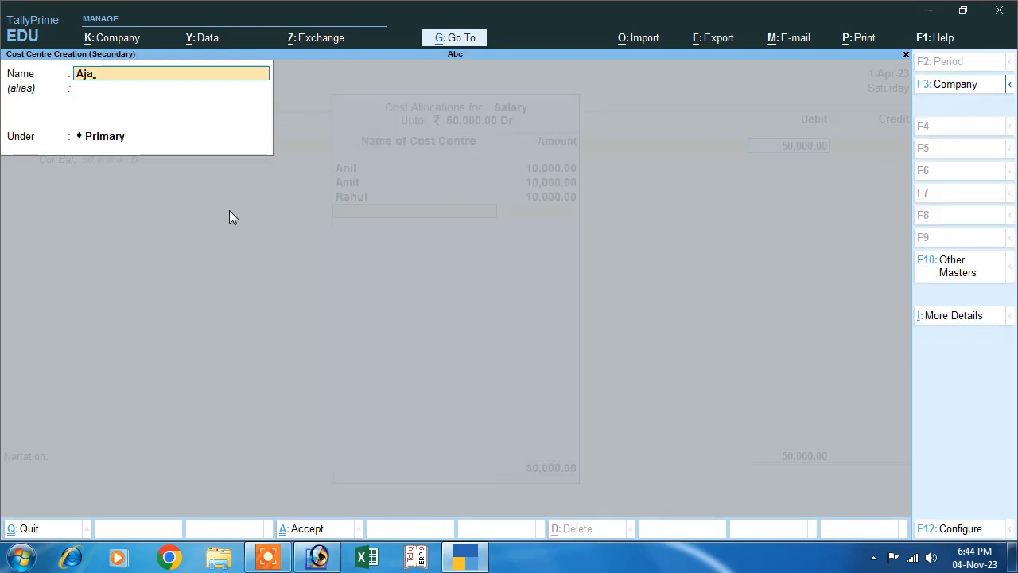
text(y)
key(Return)
key(Return)
Create a Primary cost centre with the fifth employee's name and allocate the remaining 10,000 of the salary to it
key(Return)
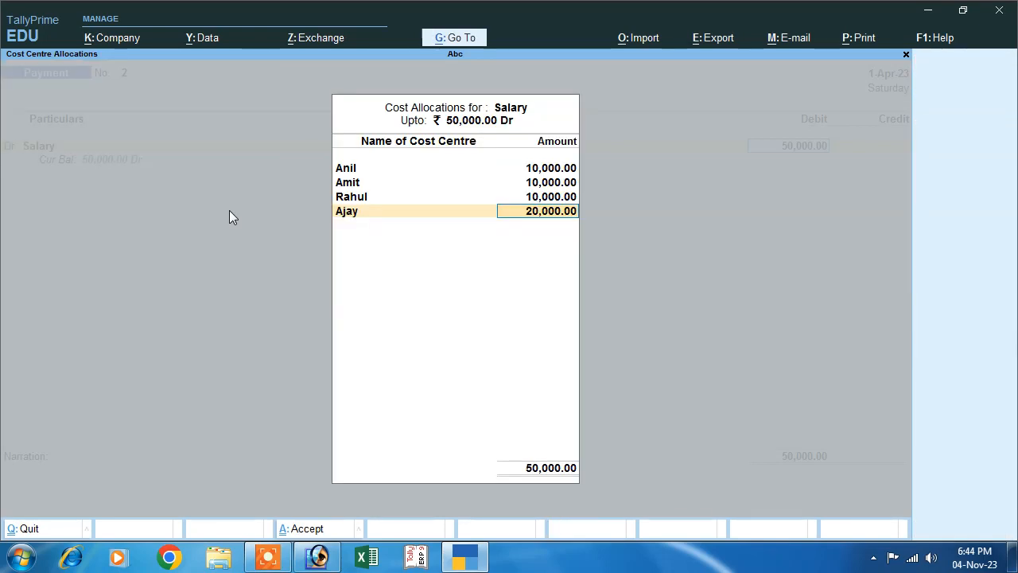
text(10000)
key(Return)
key(alt+c)
text(Manish)
key(Return)
key(Return)
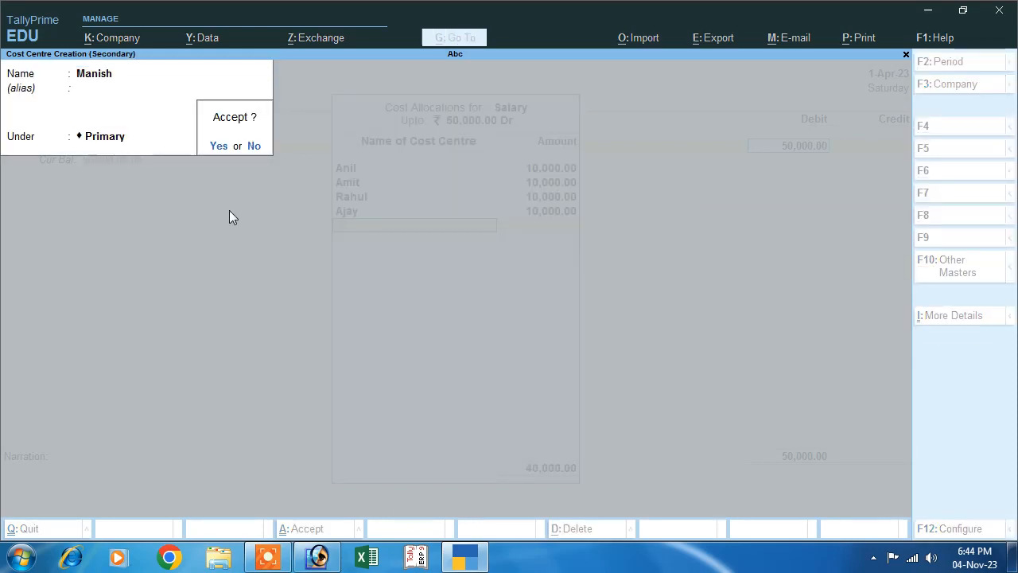
key(Return)
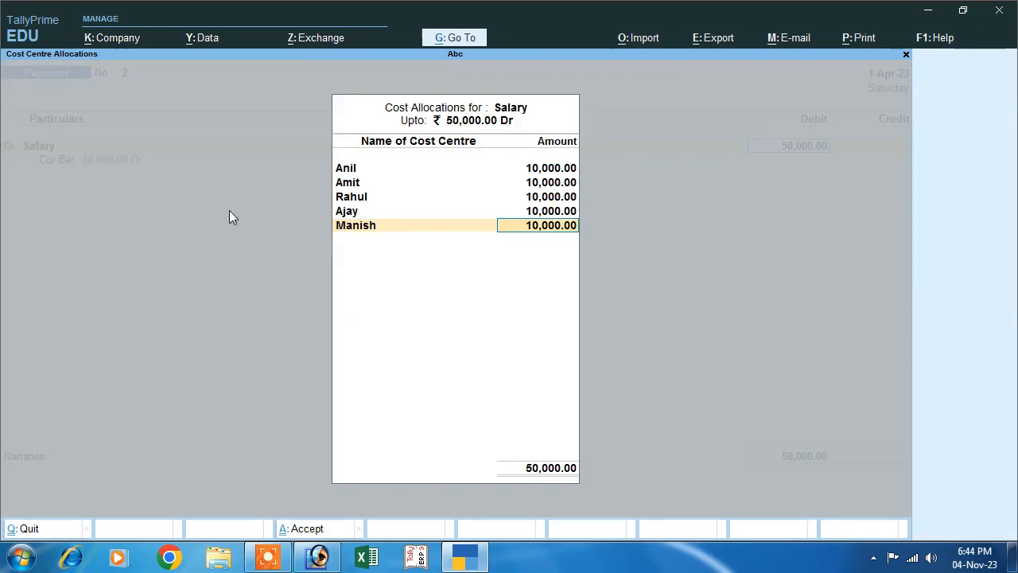
key(Return)
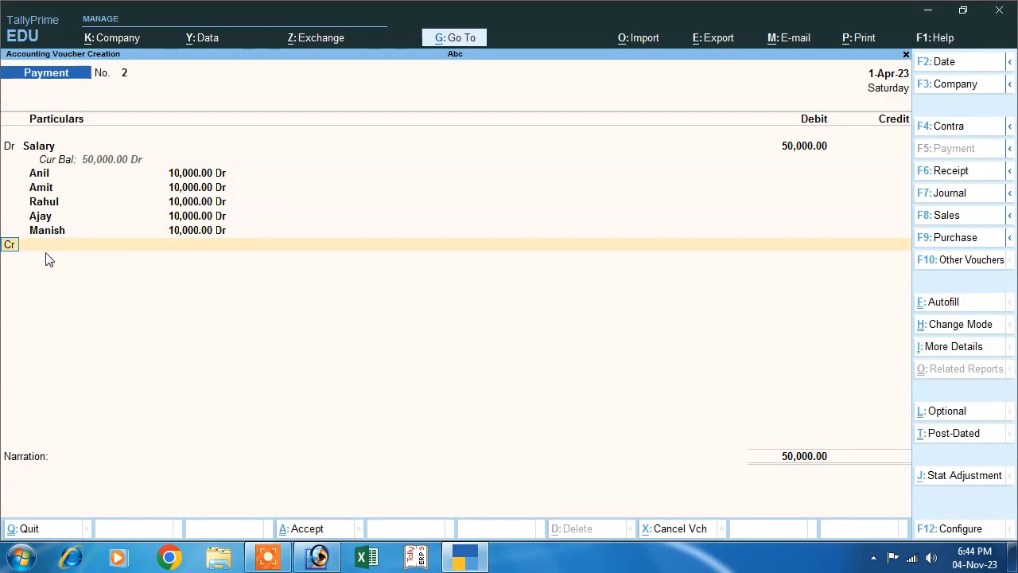
Credit Cash with 50,000, leave the narration empty, and save the salary payment voucher
key(Return)
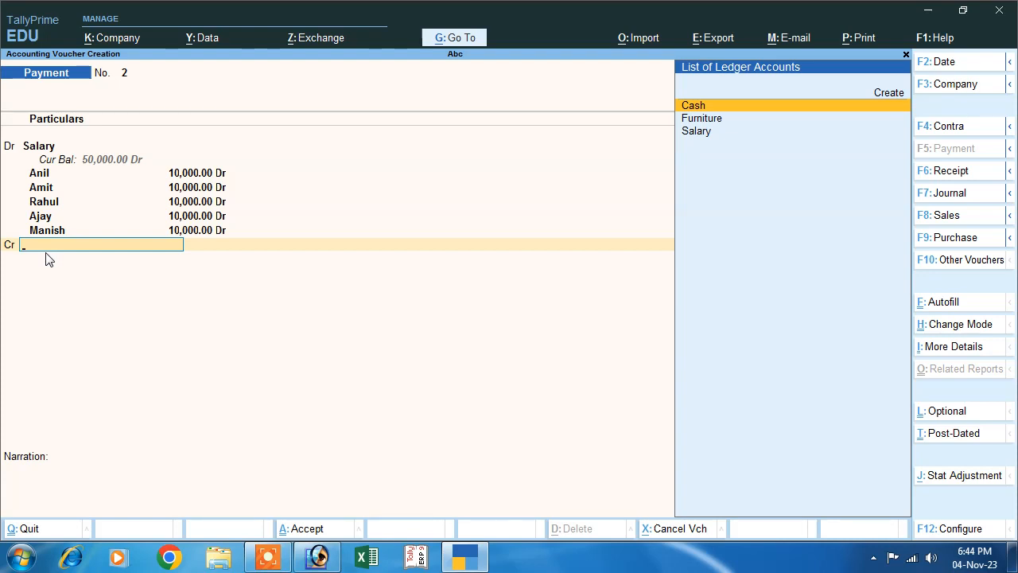
key(Return)
key(Return)
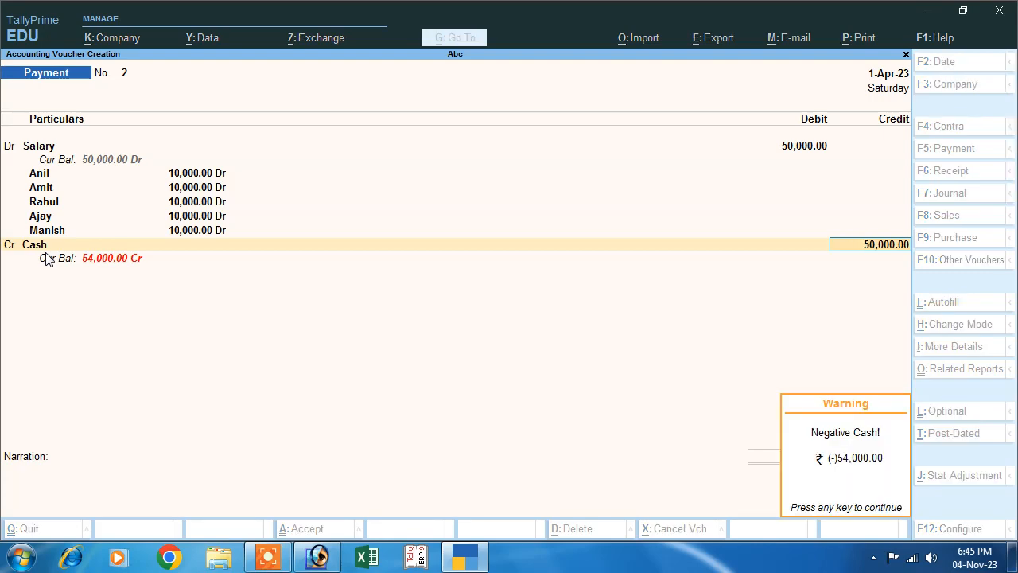
key(Return)
key(Return)
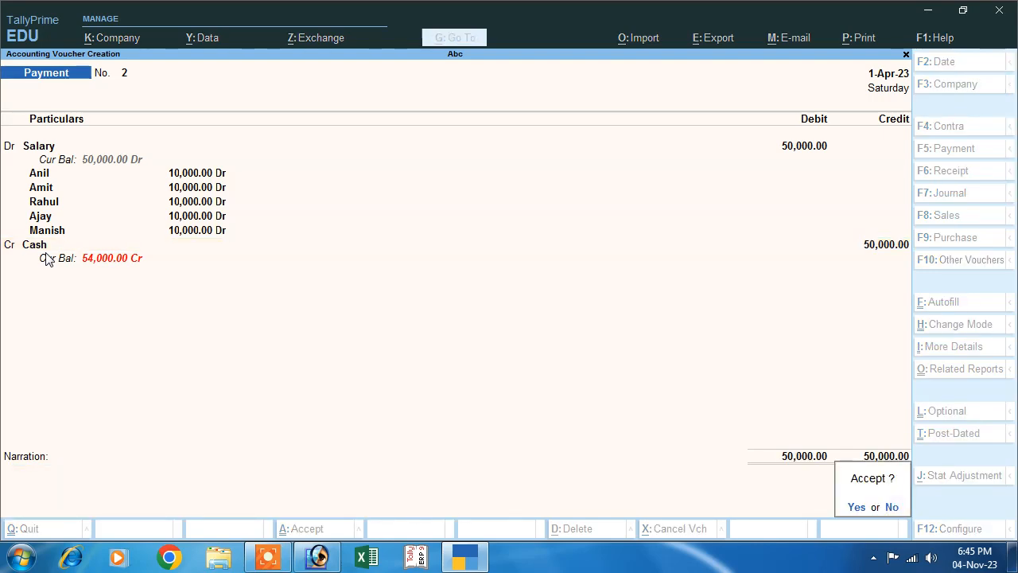
key(Return)
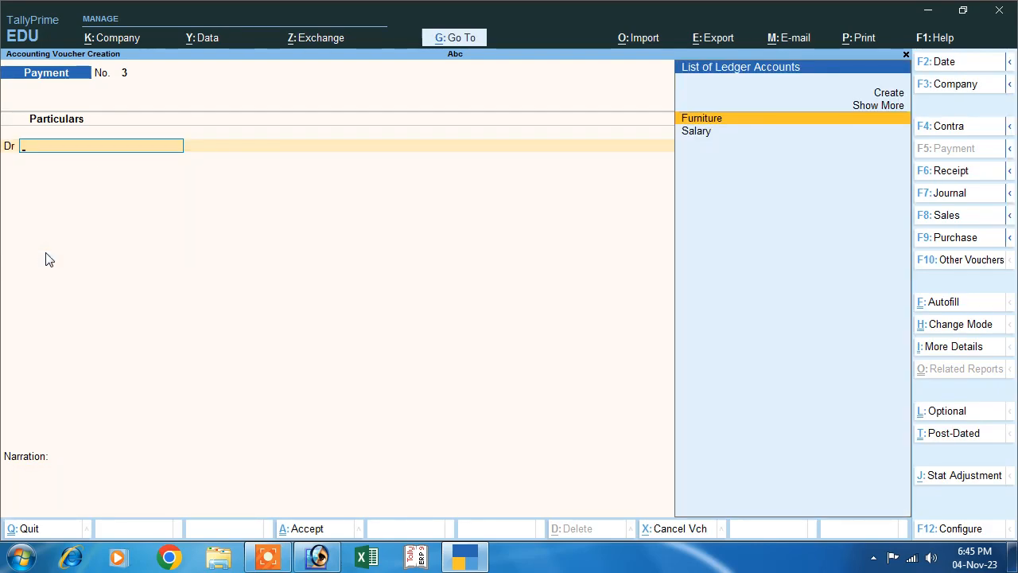